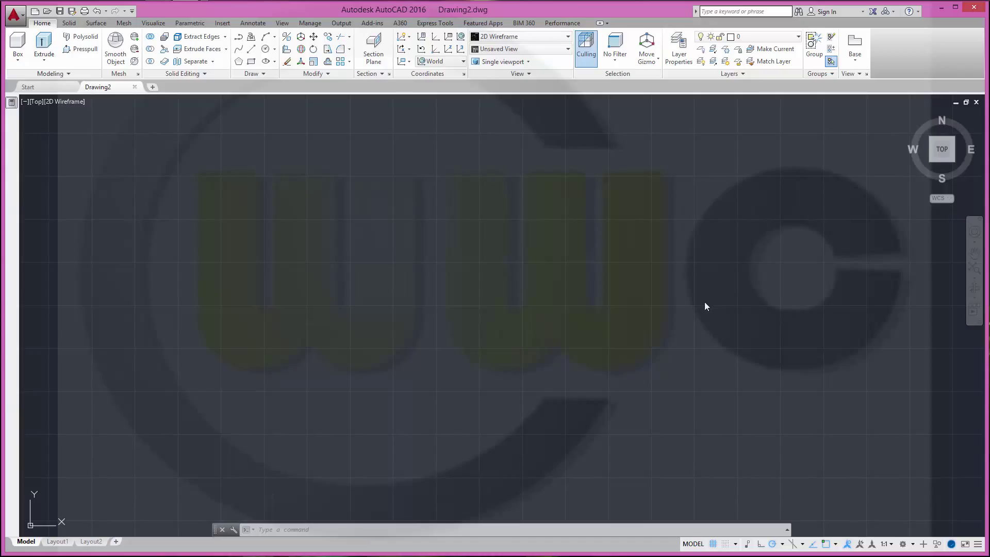
Pan the empty drawing until the UCS origin icon sits near the lower left
{"action": "middle_click_drag", "start_coordinate": [256, 353], "coordinate": [238, 357]}
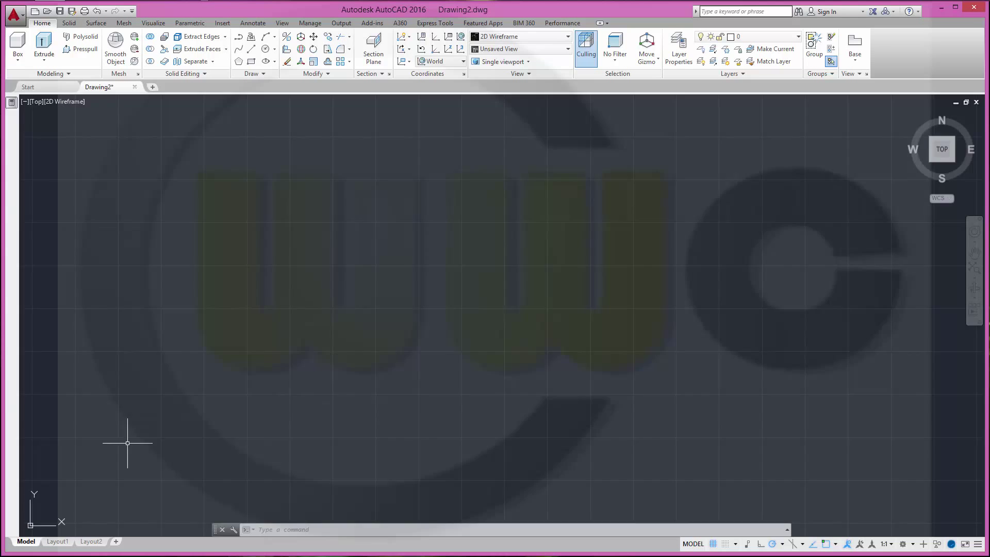
{"action": "mouse_move", "coordinate": [128, 442]}
{"action": "middle_mouse_down"}
{"action": "mouse_move", "coordinate": [342, 349]}
{"action": "mouse_move", "coordinate": [279, 354]}
{"action": "middle_mouse_up"}
{"action": "mouse_move", "coordinate": [239, 412]}
{"action": "middle_mouse_down"}
{"action": "mouse_move", "coordinate": [151, 447]}
{"action": "mouse_move", "coordinate": [215, 420]}
{"action": "mouse_move", "coordinate": [263, 429]}
{"action": "middle_mouse_up"}
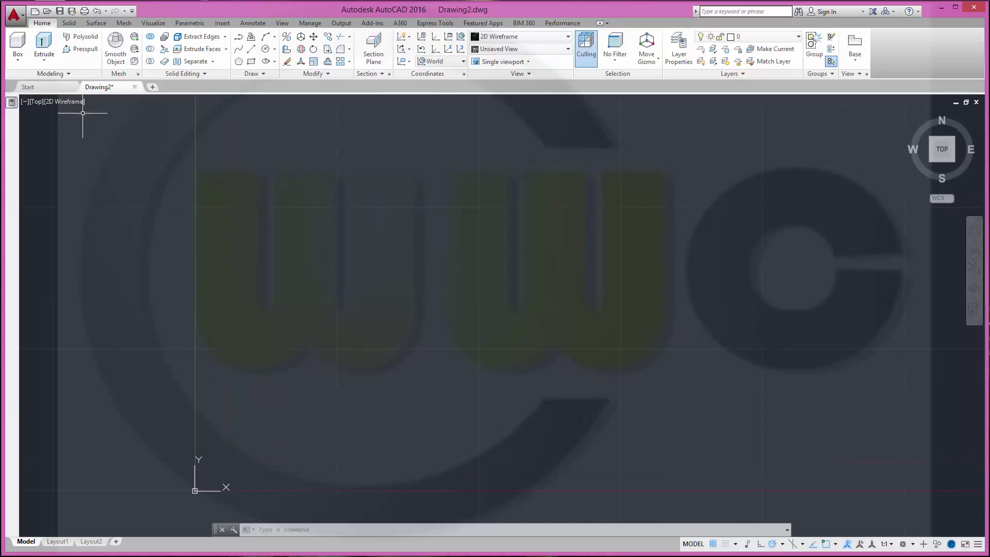
Draw a closed triangle from 0,0 with a 100-long edge at 0° and another at 120°
{"action": "left_click", "coordinate": [251, 48]}
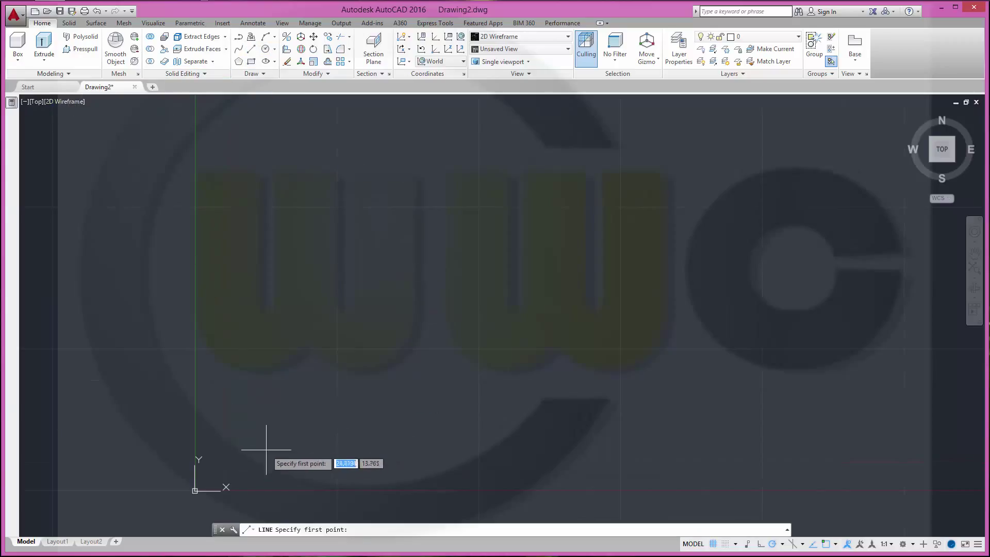
{"action": "type", "text": "0,0"}
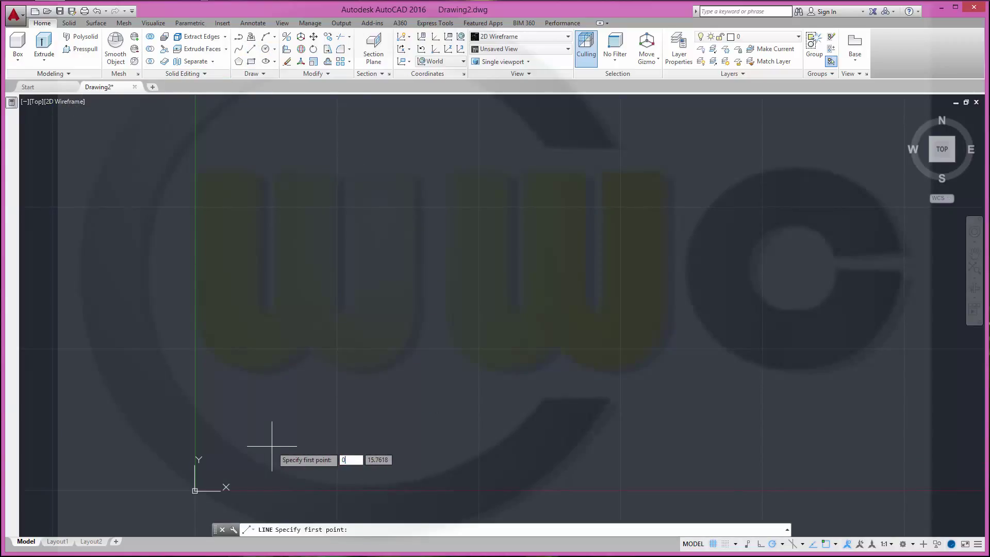
{"action": "key", "text": "Return"}
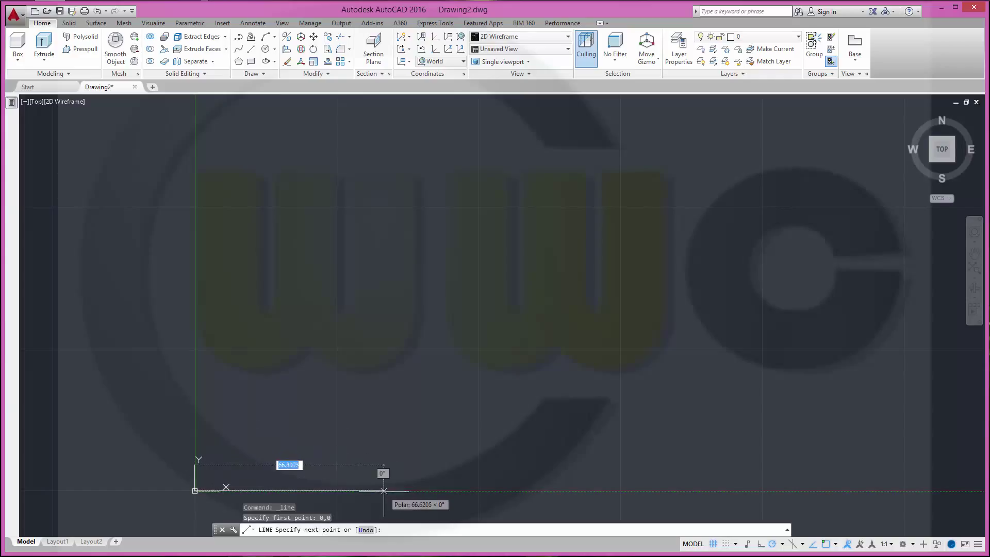
{"action": "type", "text": "1"}
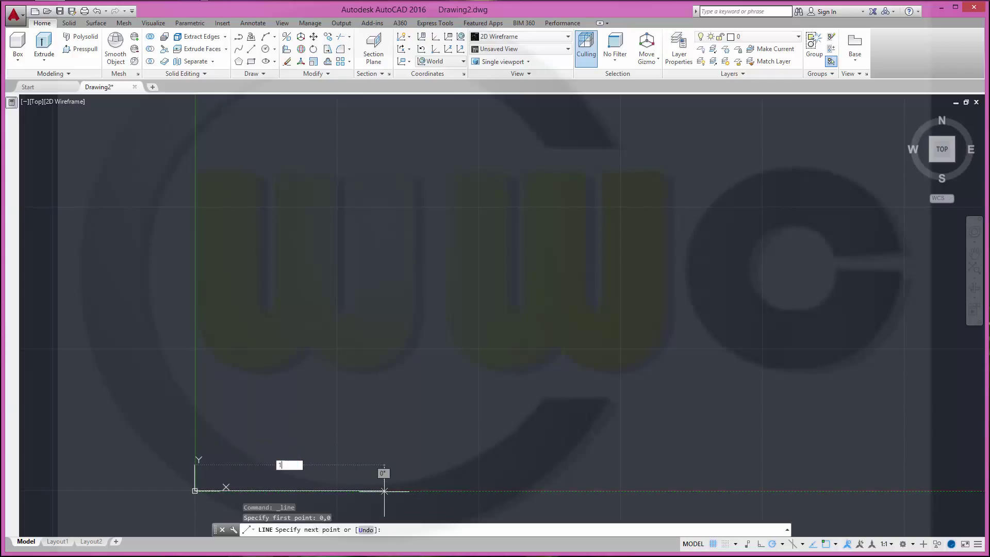
{"action": "type", "text": "00"}
{"action": "key", "text": "Return"}
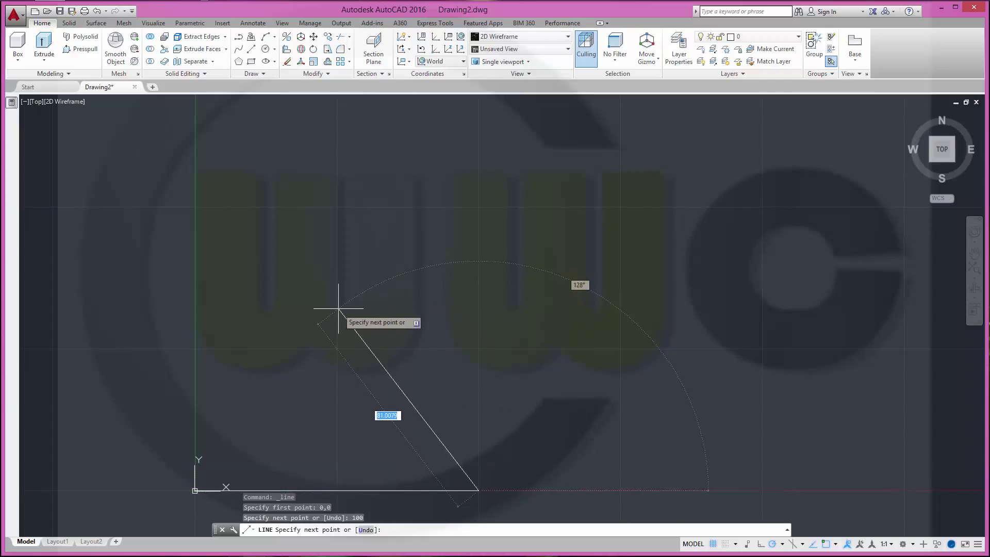
{"action": "type", "text": "100"}
{"action": "key", "text": "Tab"}
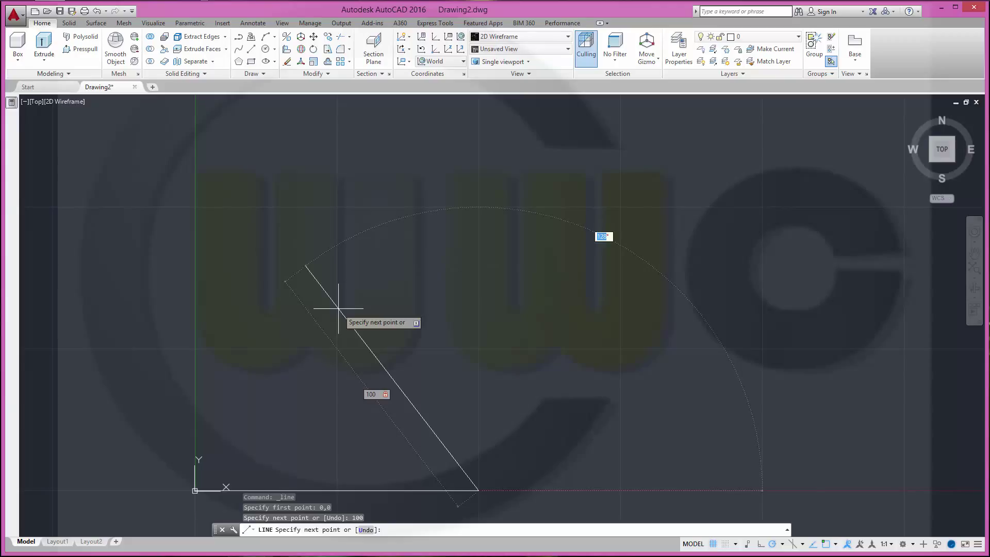
{"action": "type", "text": "12"}
{"action": "key", "text": "Return"}
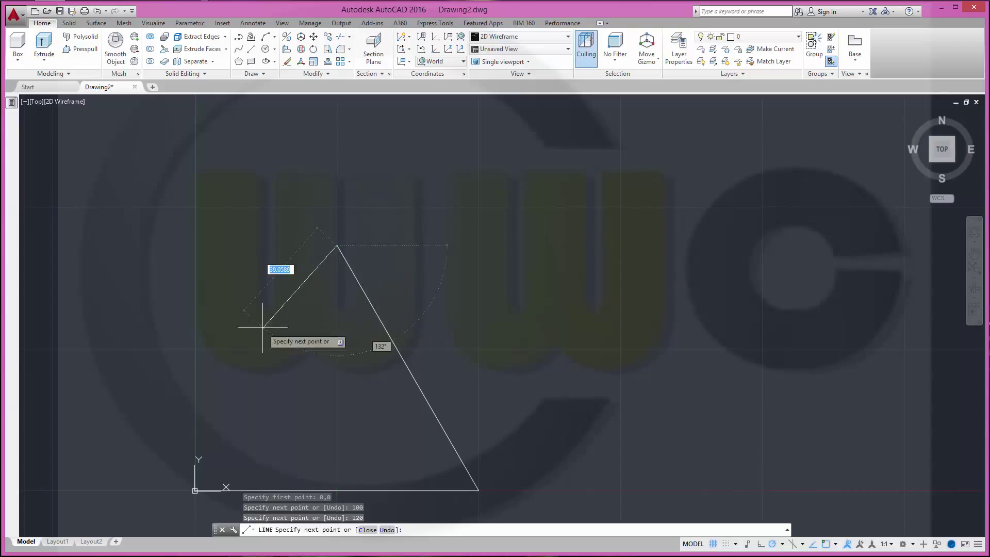
{"action": "right_click", "coordinate": [263, 327]}
{"action": "left_click", "coordinate": [288, 373]}
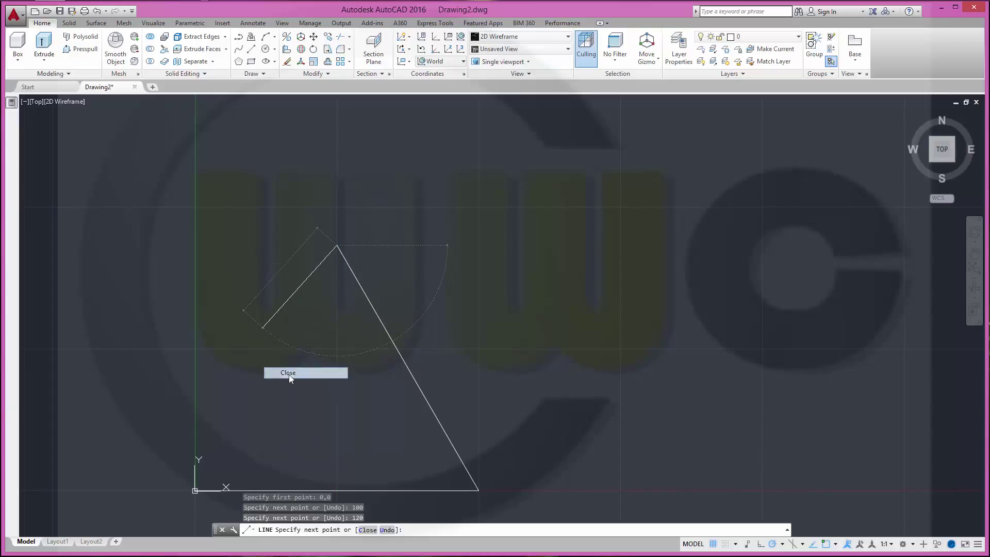
{"action": "mouse_move", "coordinate": [515, 393]}
{"action": "middle_mouse_down"}
{"action": "mouse_move", "coordinate": [654, 307]}
{"action": "mouse_move", "coordinate": [654, 331]}
{"action": "middle_mouse_up"}
Start PEDIT with the Multiple option and window-select the triangle's three lines
{"action": "type", "text": "pedi"}
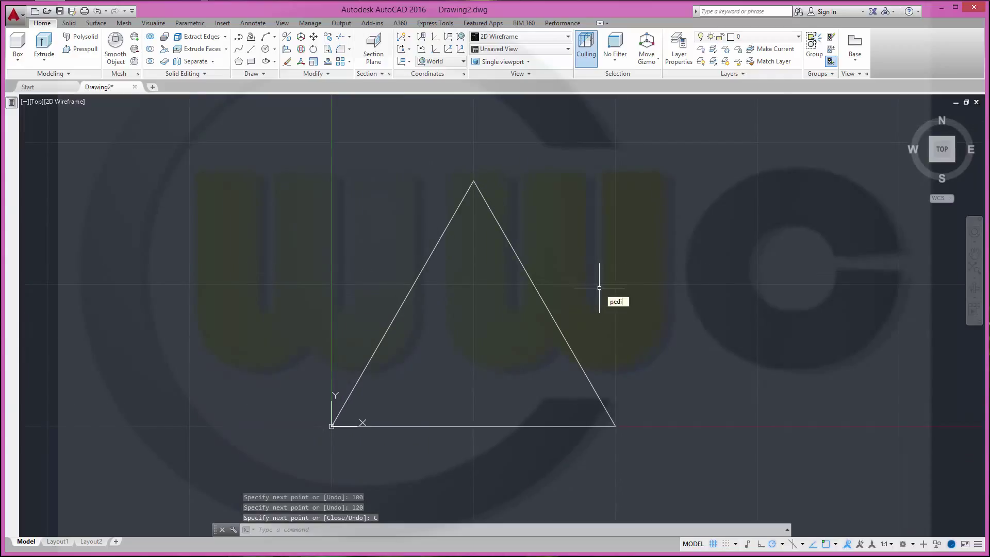
{"action": "key", "text": "Return"}
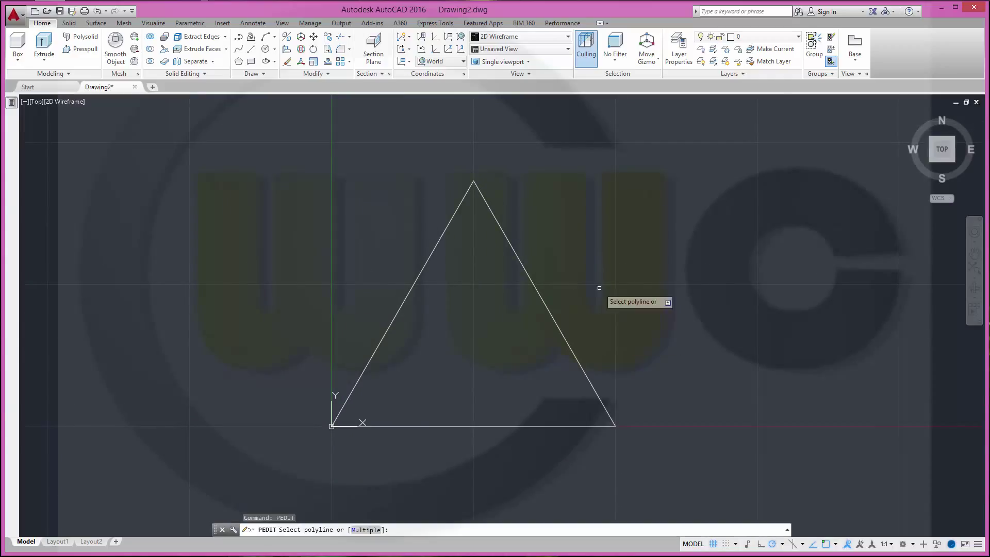
{"action": "right_click", "coordinate": [394, 214]}
{"action": "left_click", "coordinate": [422, 246]}
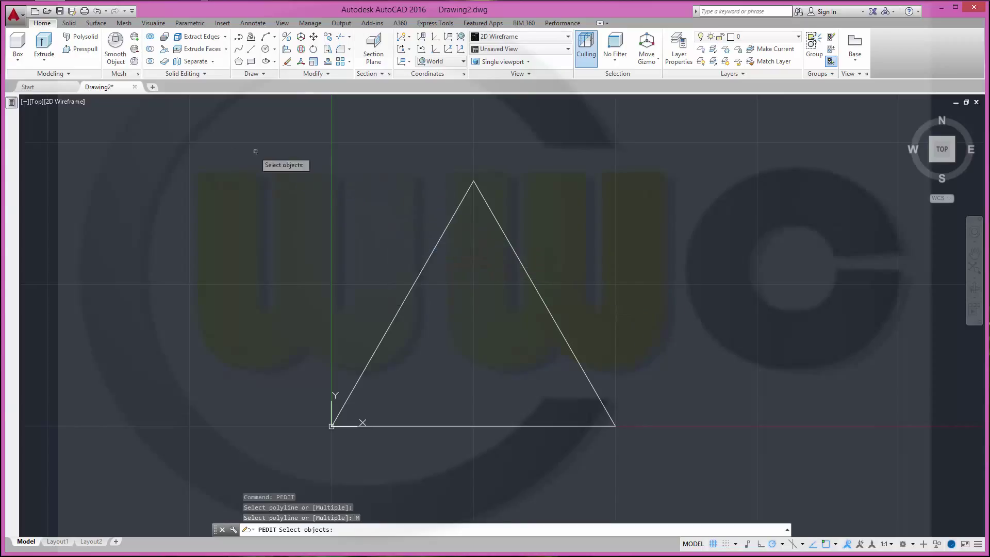
{"action": "left_click", "coordinate": [220, 133]}
{"action": "left_click", "coordinate": [724, 464]}
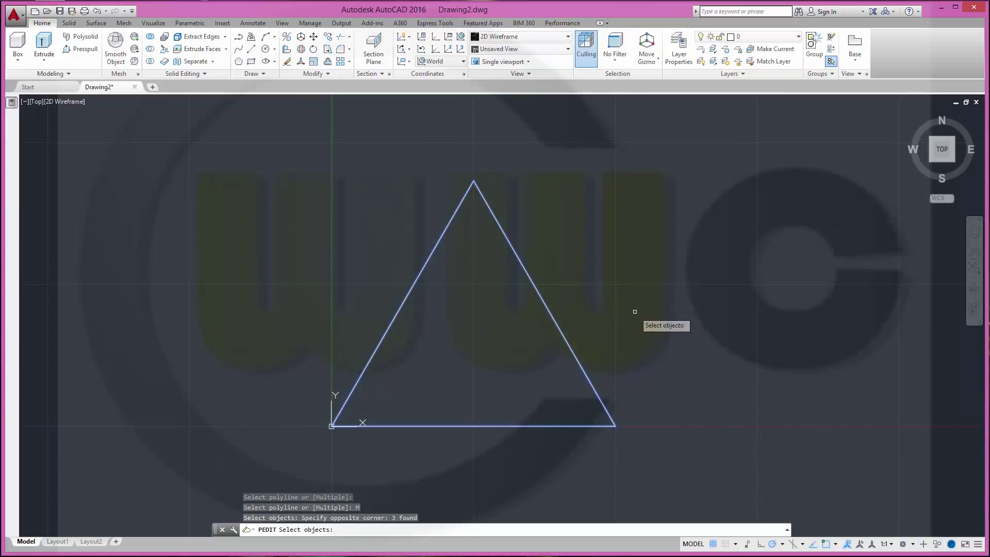
{"action": "key", "text": "Return"}
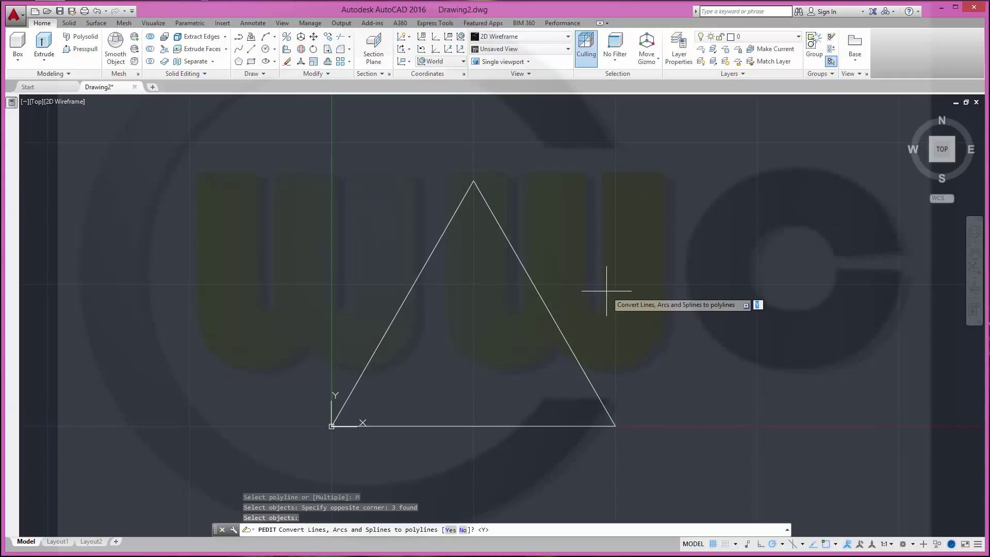
Convert the lines to polylines and join them with a fuzz distance of 0
{"action": "right_click", "coordinate": [607, 291]}
{"action": "left_click", "coordinate": [639, 325]}
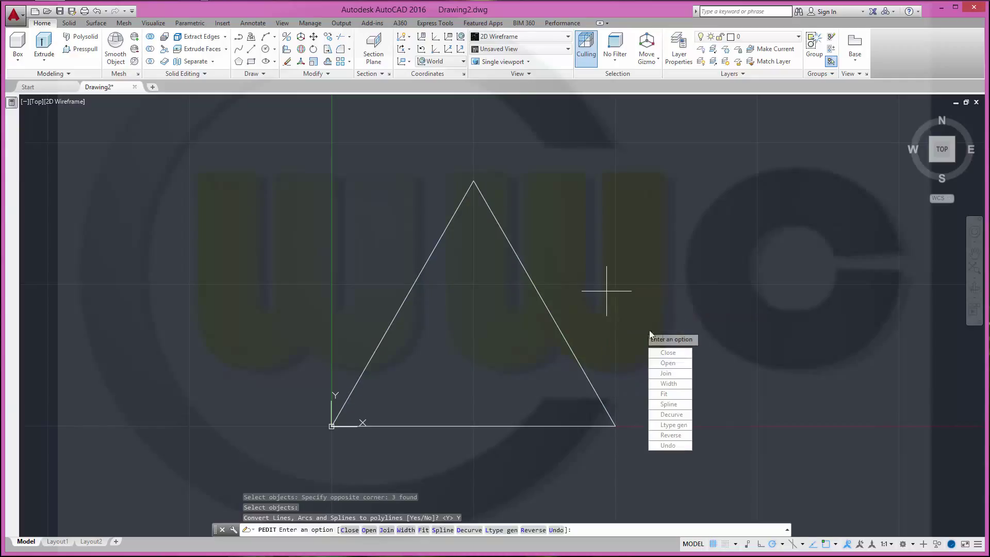
{"action": "left_click", "coordinate": [676, 372]}
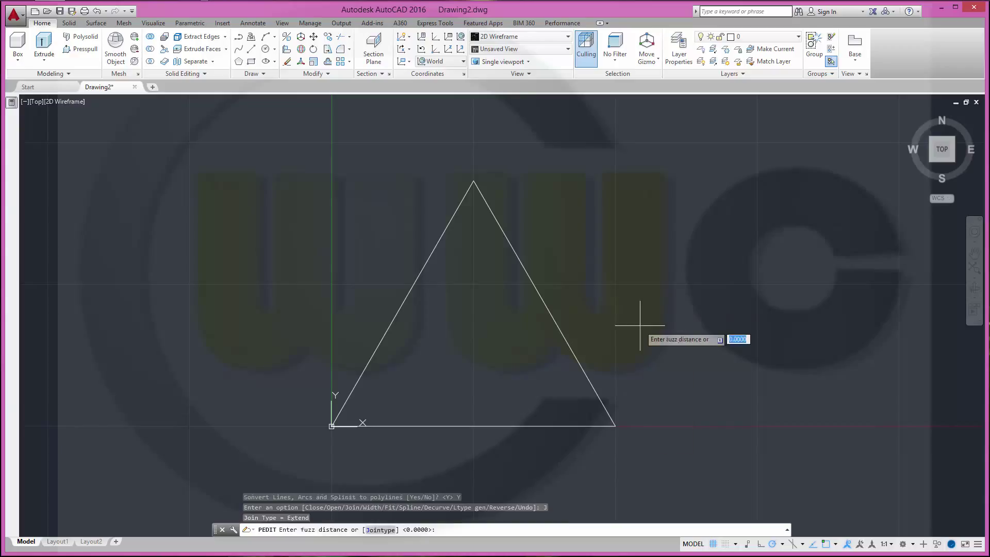
{"action": "right_click", "coordinate": [640, 287]}
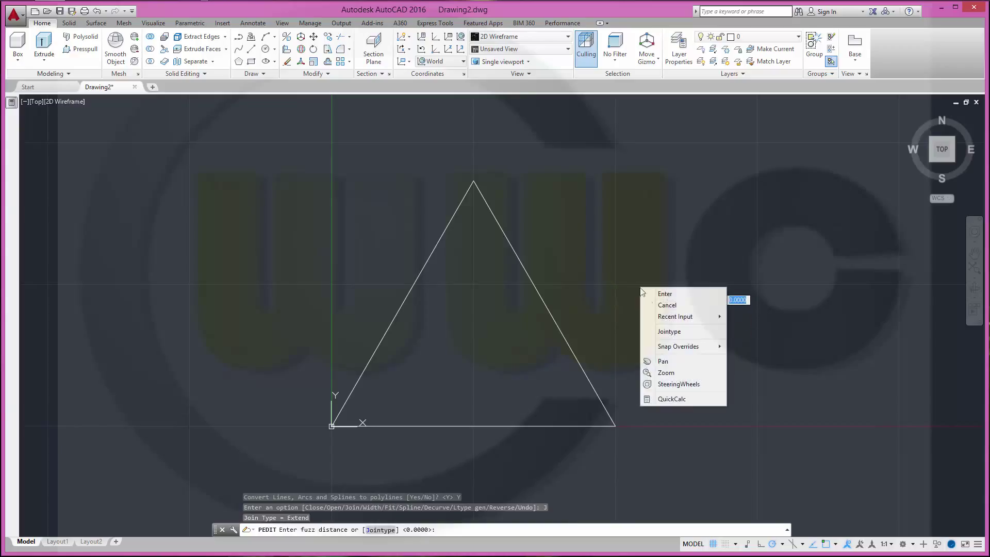
{"action": "left_click", "coordinate": [671, 294]}
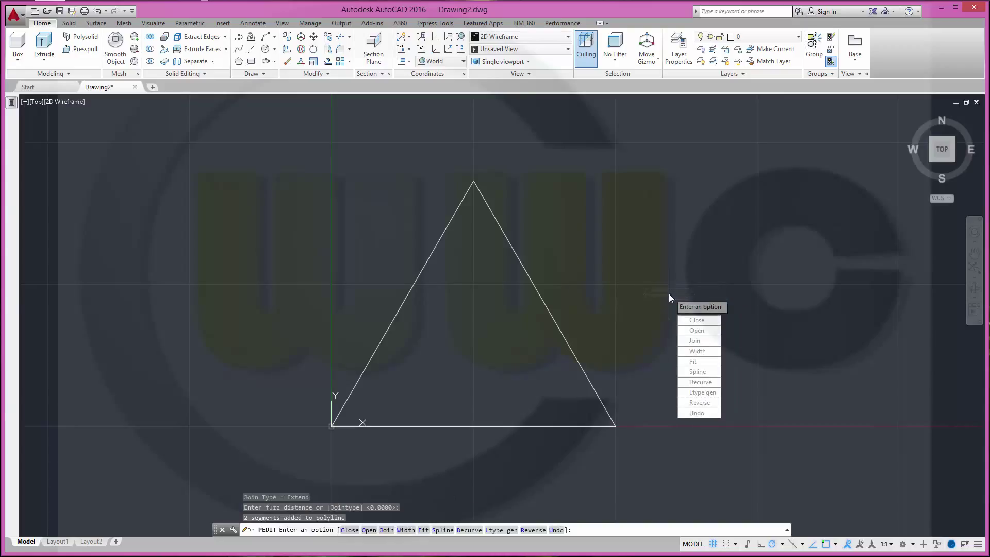
{"action": "key", "text": "Return"}
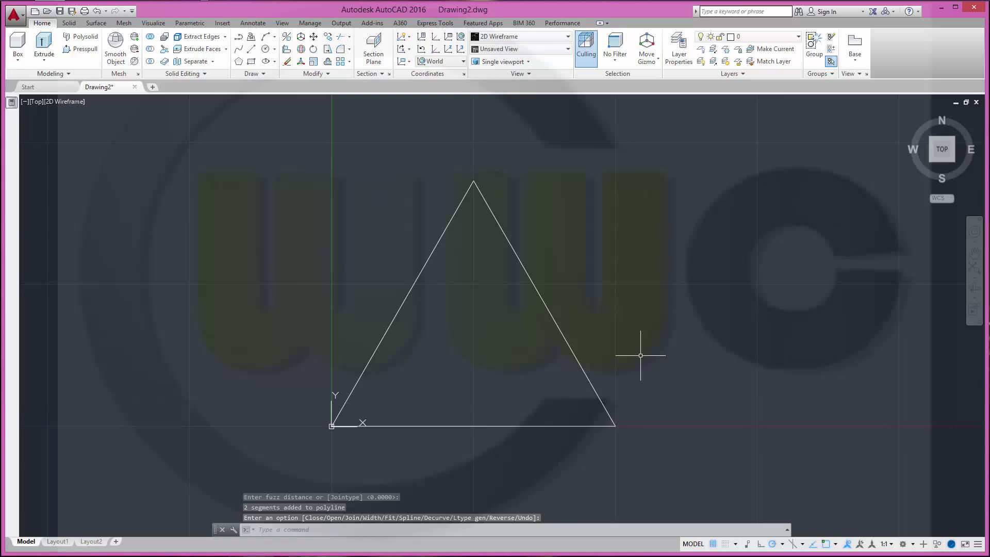
Extrude the triangle to a height of 100 and orbit to inspect the prism
{"action": "middle_click_drag", "start_coordinate": [486, 268], "coordinate": [486, 327], "text": "shift"}
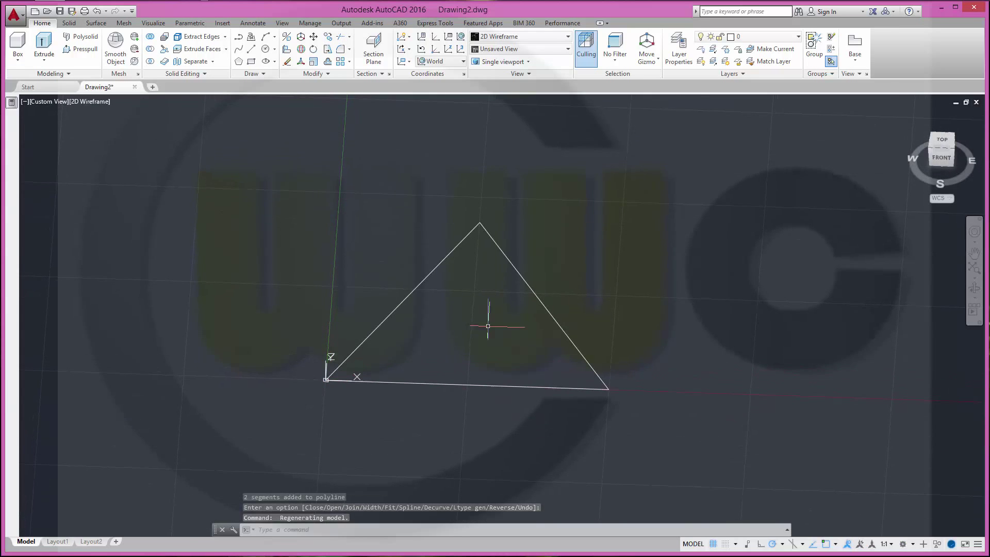
{"action": "left_click", "coordinate": [44, 49]}
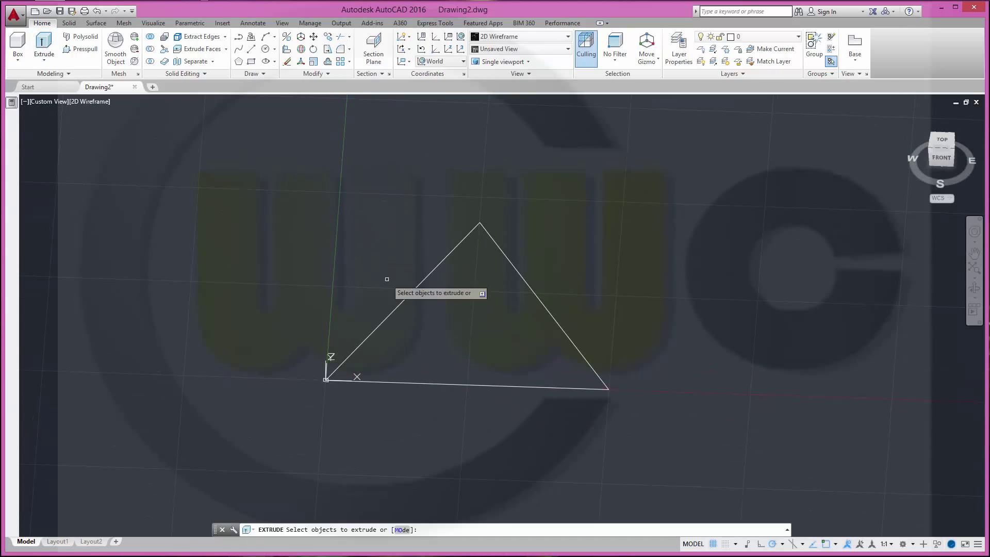
{"action": "left_click", "coordinate": [397, 307]}
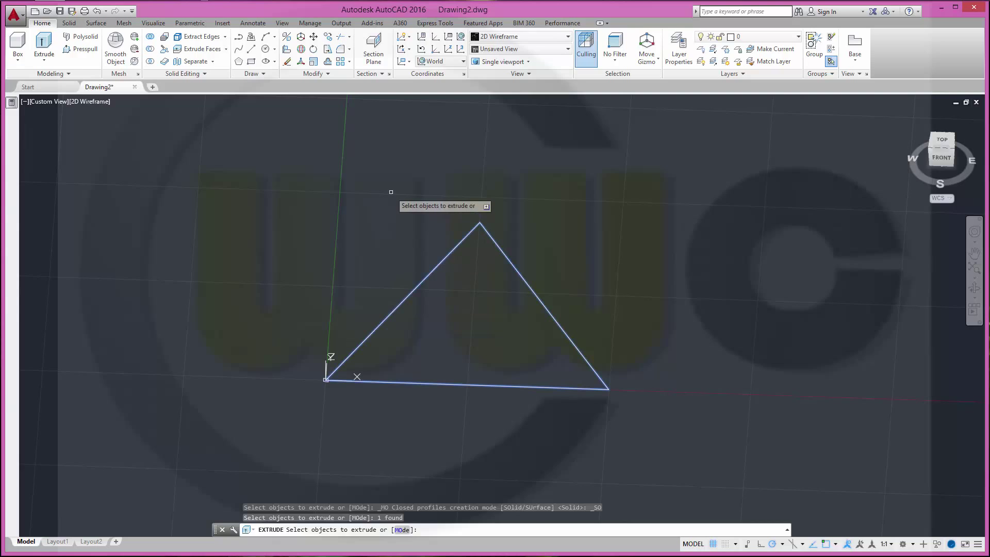
{"action": "right_click", "coordinate": [391, 192]}
{"action": "left_click", "coordinate": [412, 201]}
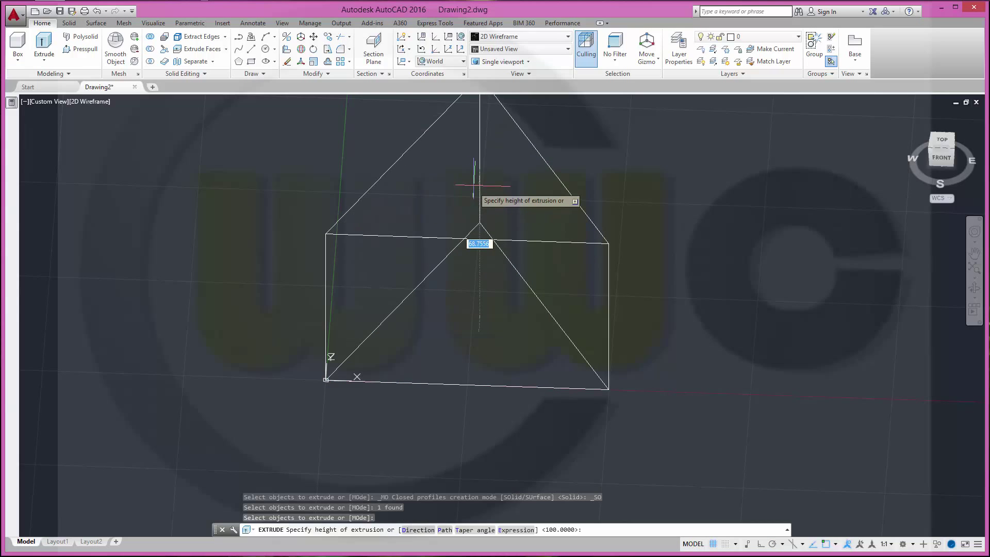
{"action": "type", "text": "100"}
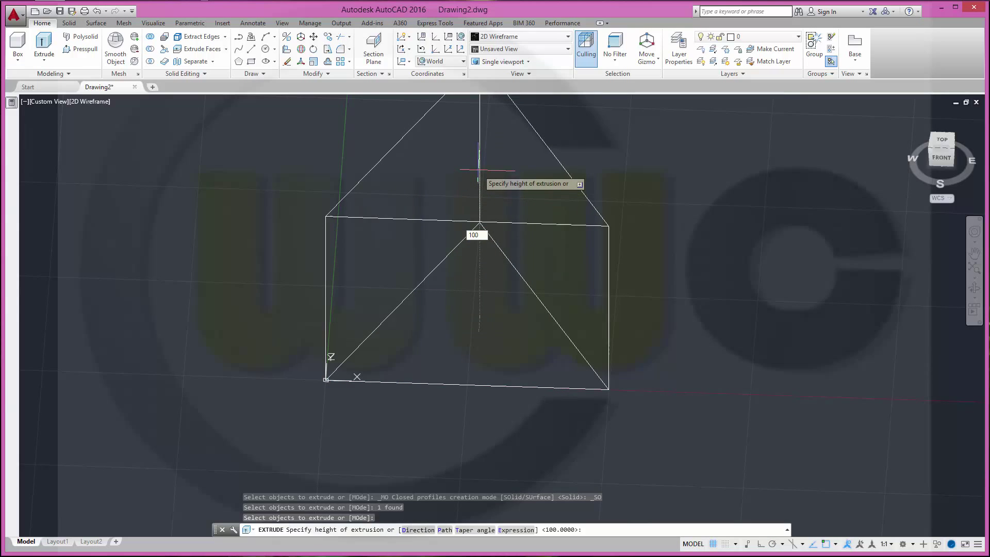
{"action": "key", "text": "Return"}
{"action": "middle_click_drag", "start_coordinate": [496, 228], "coordinate": [612, 339], "text": "shift"}
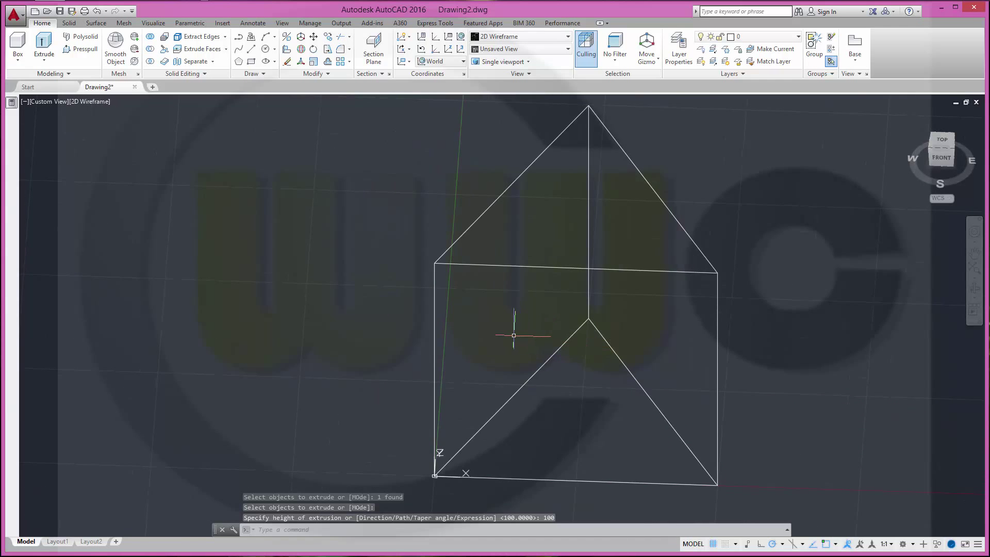
{"action": "middle_click_drag", "start_coordinate": [513, 334], "coordinate": [466, 285], "text": "shift"}
Shade the prism in Conceptual style, orbit to its right face, and expand QuickCalc
{"action": "key", "text": "Escape"}
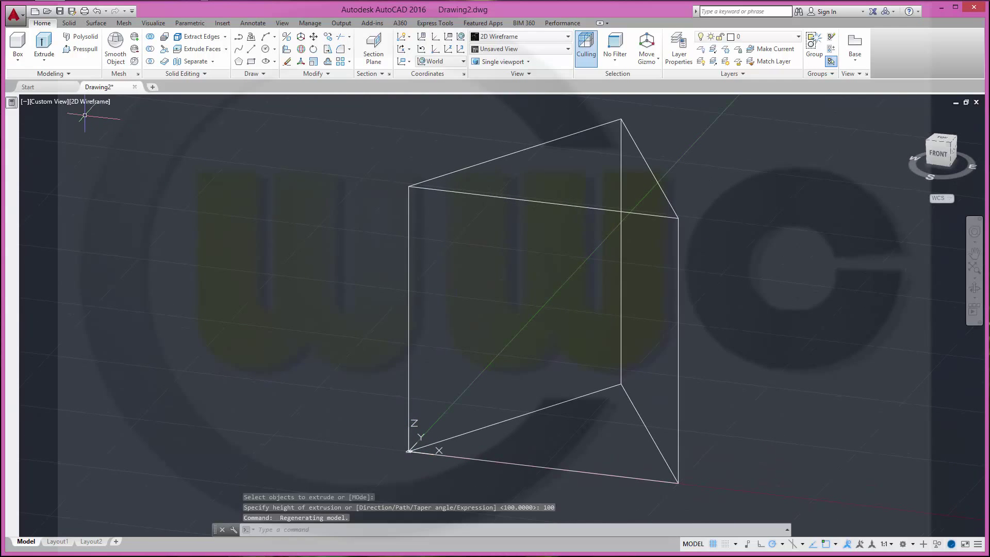
{"action": "left_click", "coordinate": [93, 102]}
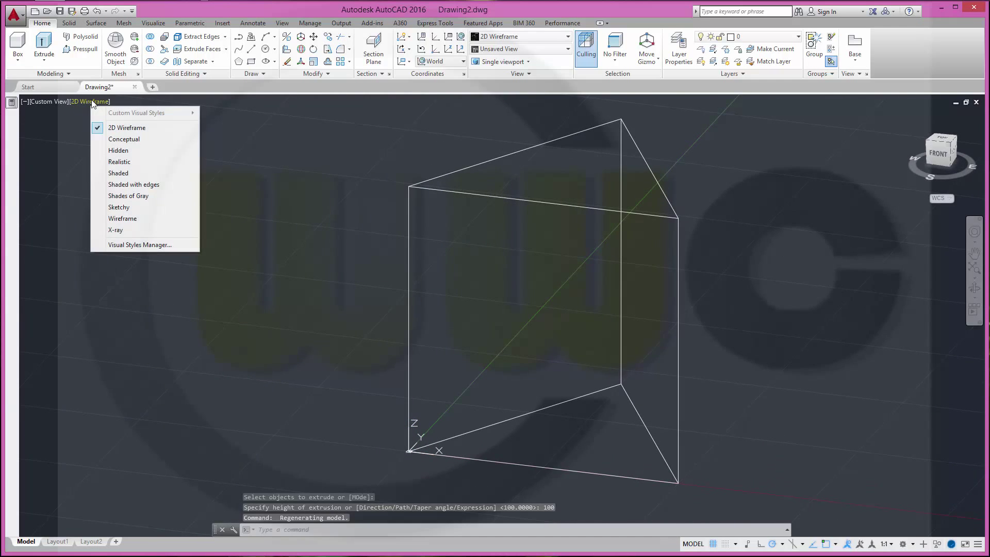
{"action": "left_click", "coordinate": [120, 139]}
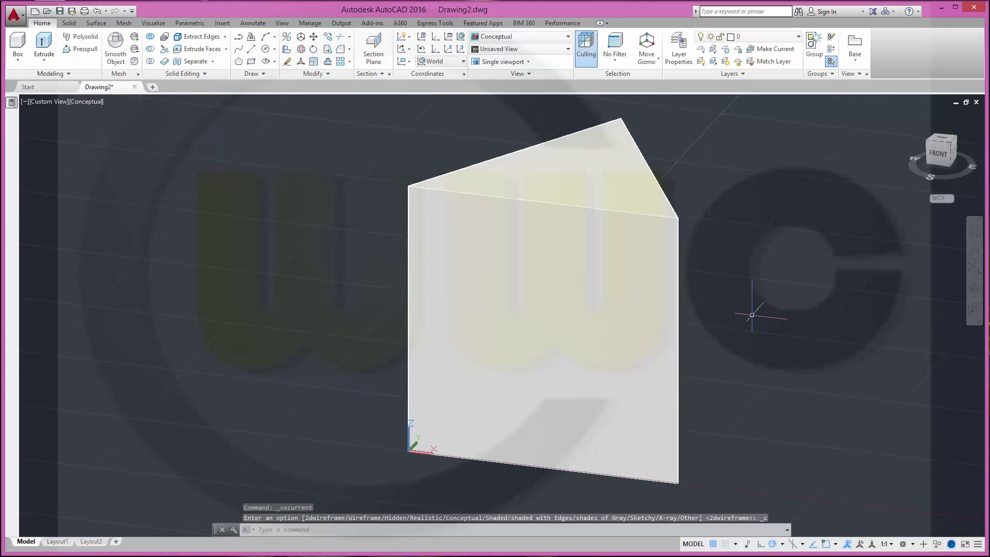
{"action": "middle_click_drag", "start_coordinate": [751, 309], "coordinate": [698, 335], "text": "shift"}
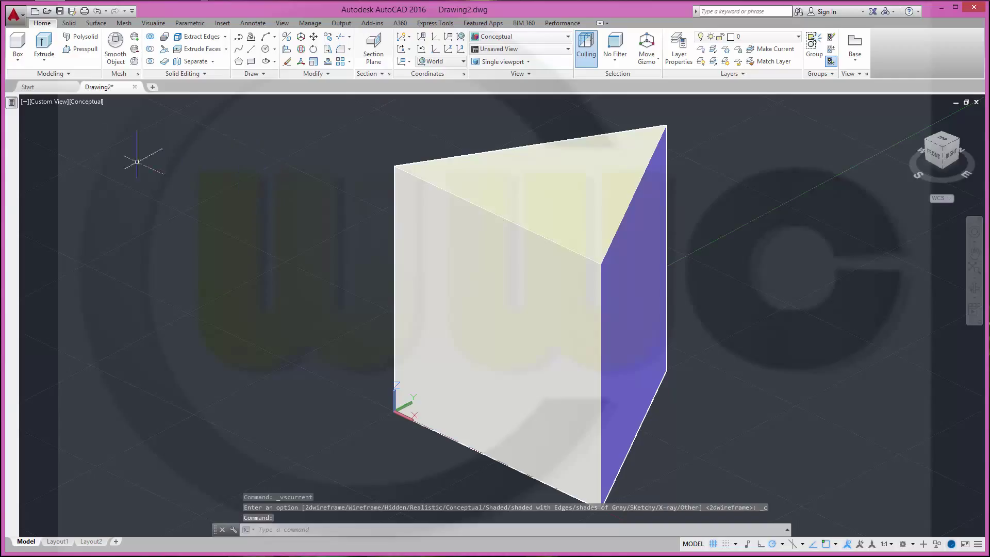
{"action": "mouse_move", "coordinate": [12, 104]}
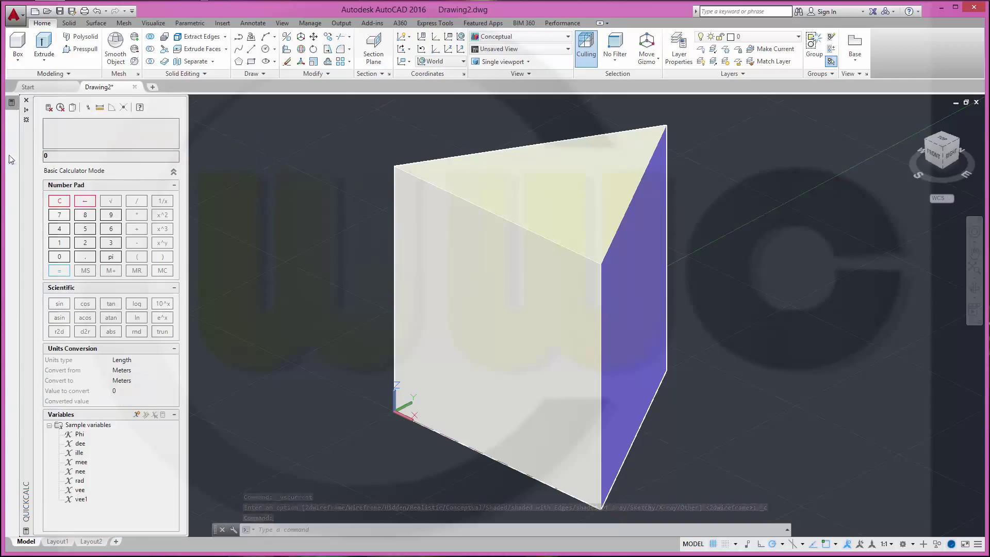
Create the QuickCalc variable draftangle_tetra with the expression acos(0)-acos(1/3)
{"action": "left_click", "coordinate": [137, 415]}
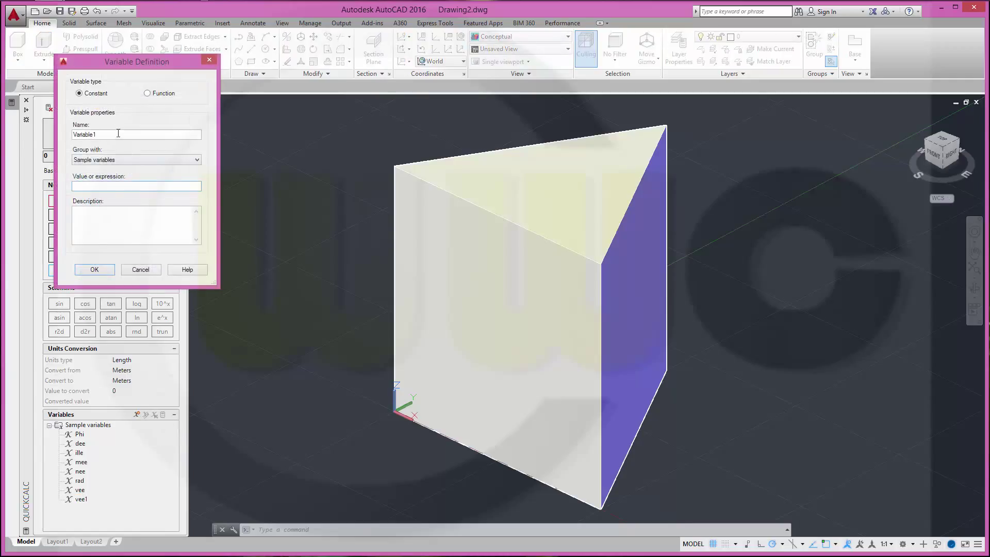
{"action": "type", "text": "draftangle_tetra"}
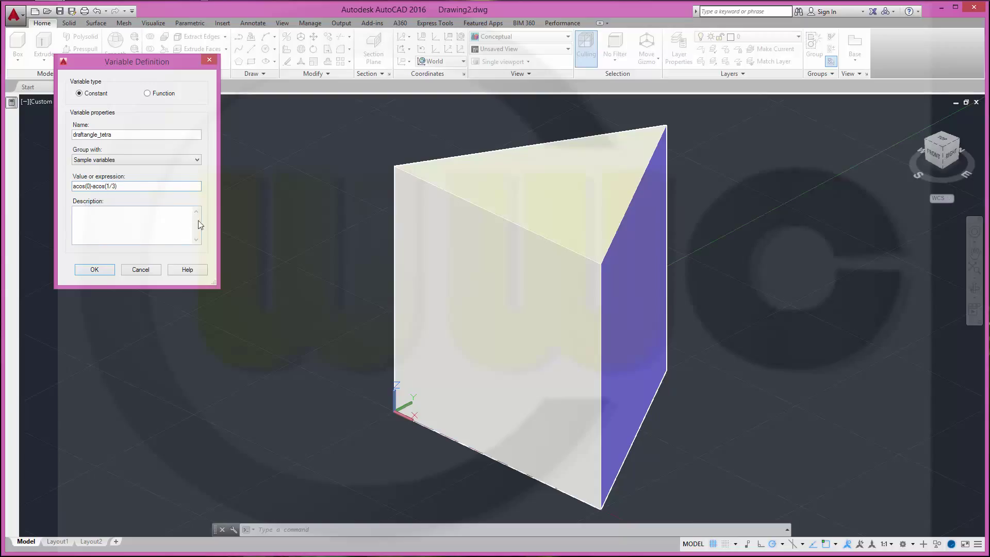
{"action": "left_click", "coordinate": [94, 270]}
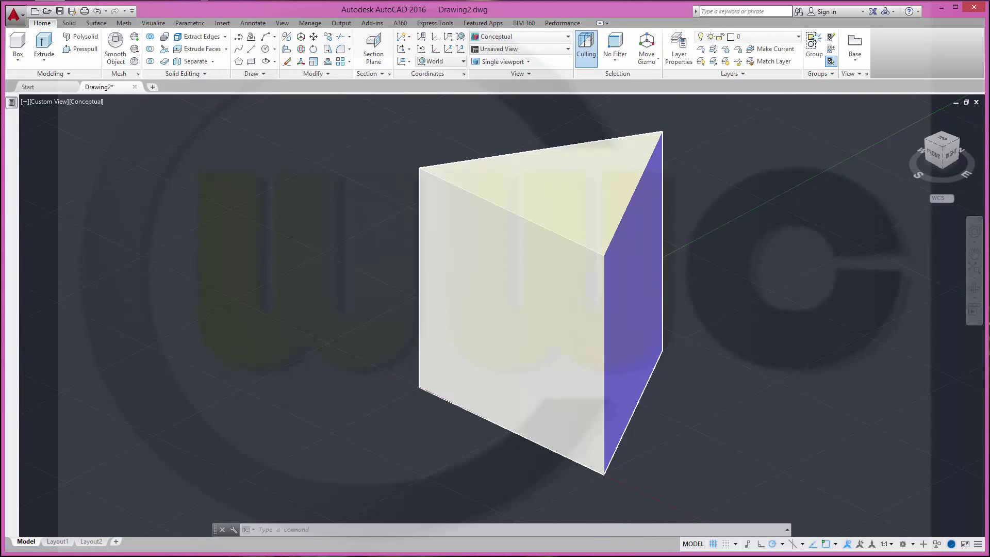
Start Taper Faces from the Solid tab and pick the prism's front and right side faces
{"action": "scroll", "coordinate": [514, 133], "scroll_direction": "down", "scroll_amount": 1}
{"action": "middle_click_drag", "start_coordinate": [515, 132], "coordinate": [424, 168]}
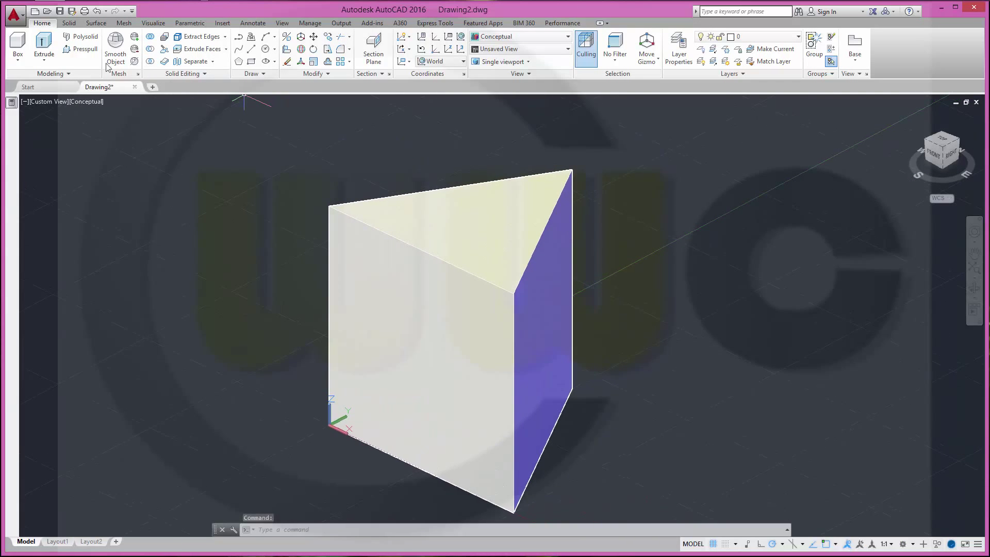
{"action": "left_click", "coordinate": [75, 25]}
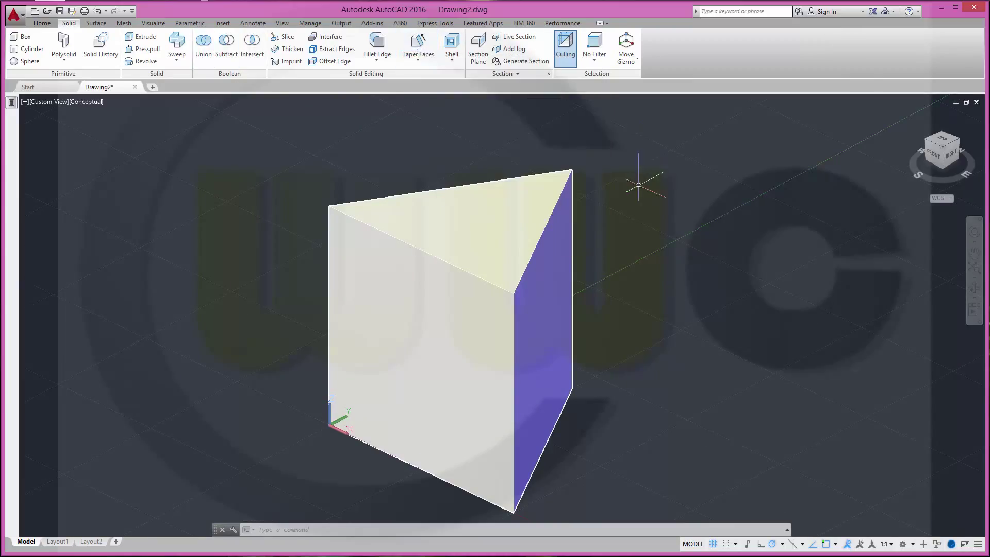
{"action": "left_click", "coordinate": [418, 51]}
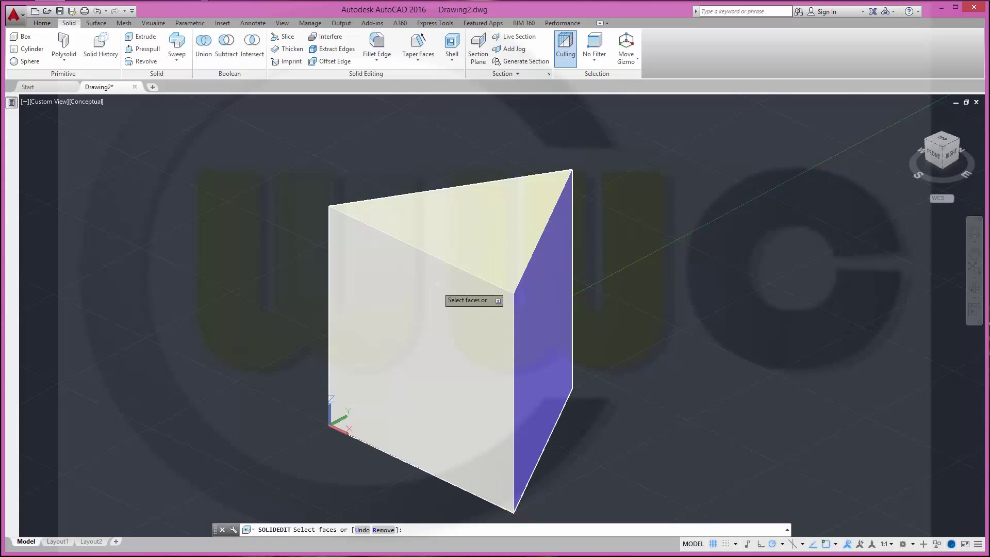
{"action": "left_click", "coordinate": [425, 327]}
{"action": "left_click", "coordinate": [558, 331]}
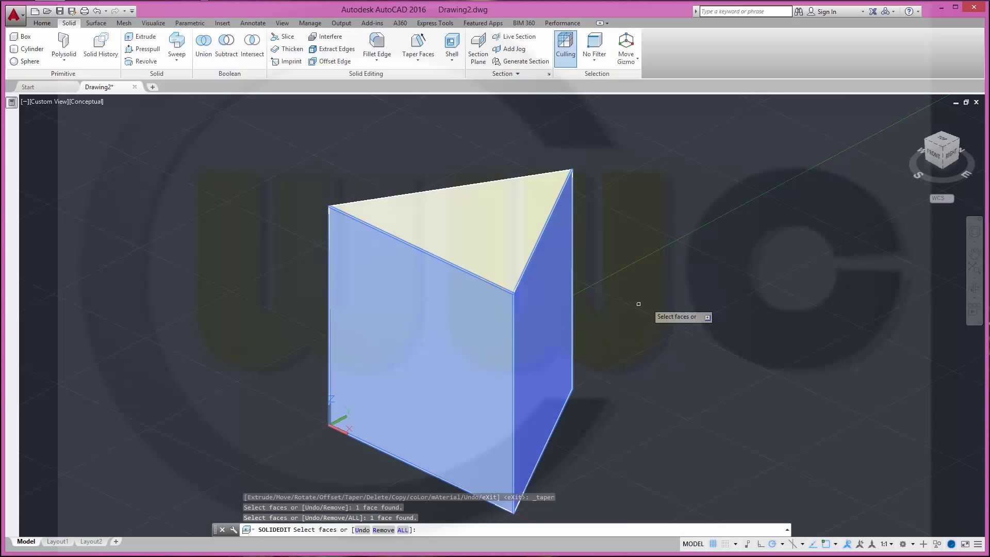
Finish face selection and set the taper axis from the bottom corner to the top corner
{"action": "middle_click_drag", "start_coordinate": [718, 294], "coordinate": [454, 250], "text": "shift"}
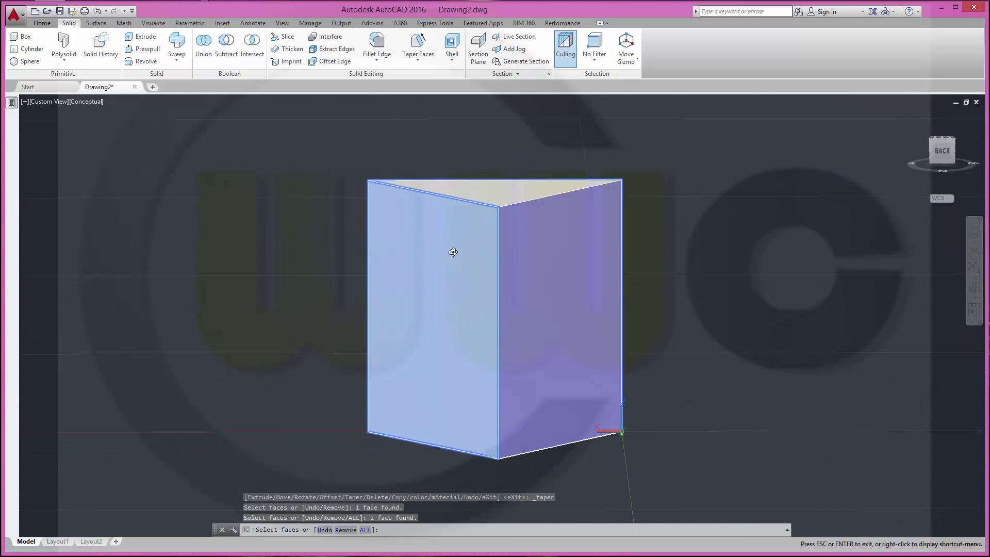
{"action": "right_click", "coordinate": [699, 259]}
{"action": "left_click", "coordinate": [717, 265]}
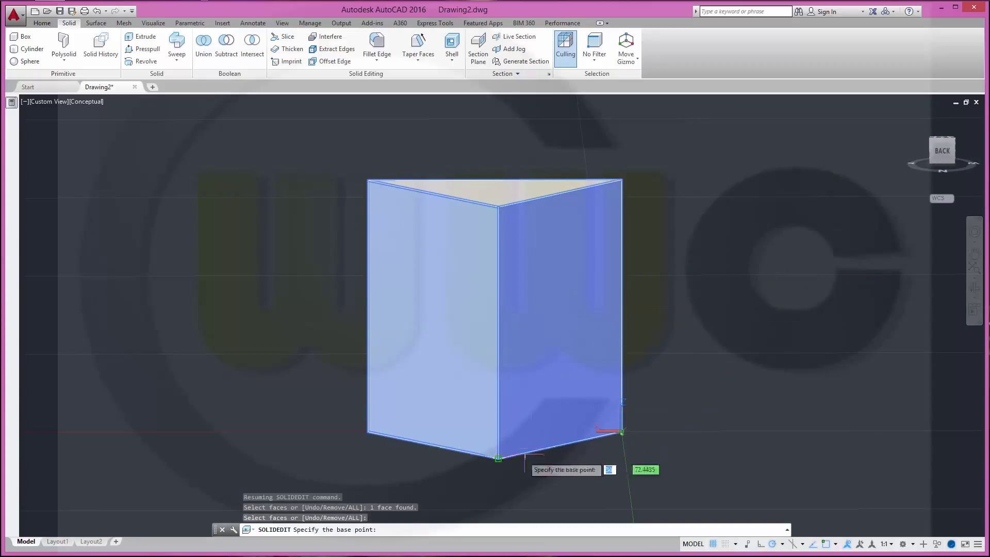
{"action": "left_click", "coordinate": [498, 458]}
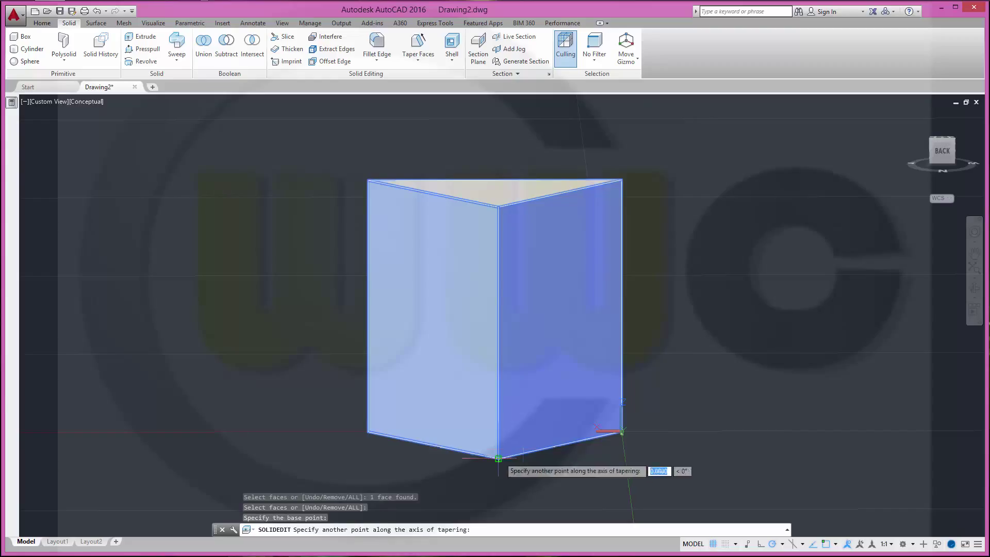
{"action": "left_click", "coordinate": [498, 207]}
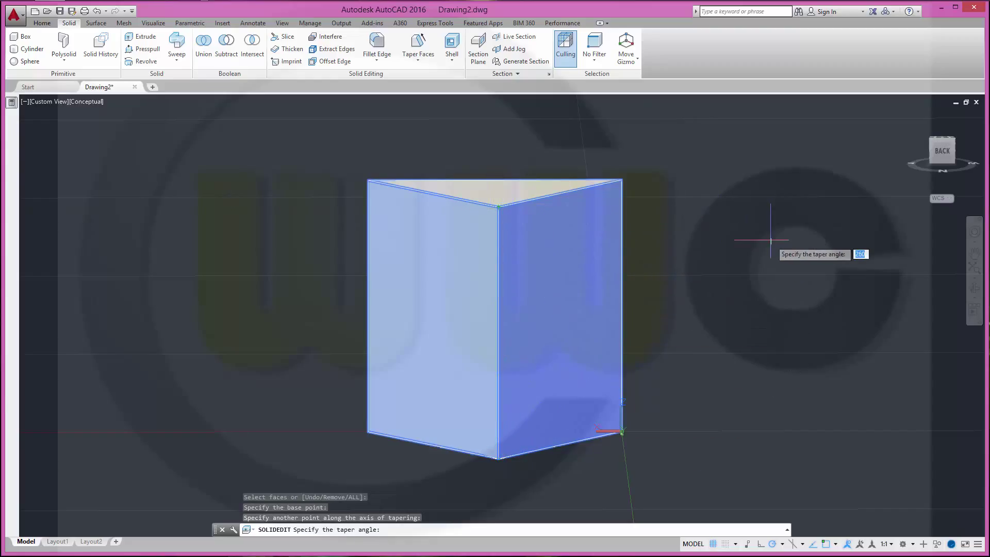
{"action": "key", "text": "BackSpace"}
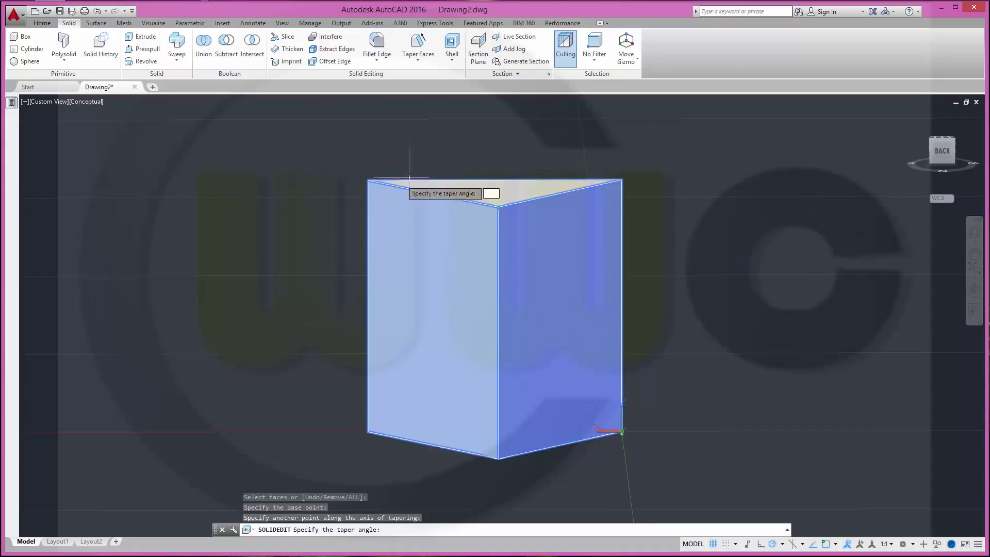
Taper the faces by 19.4712206°, pasting the draftangle_tetra value from QuickCalc
{"action": "left_click", "coordinate": [12, 105]}
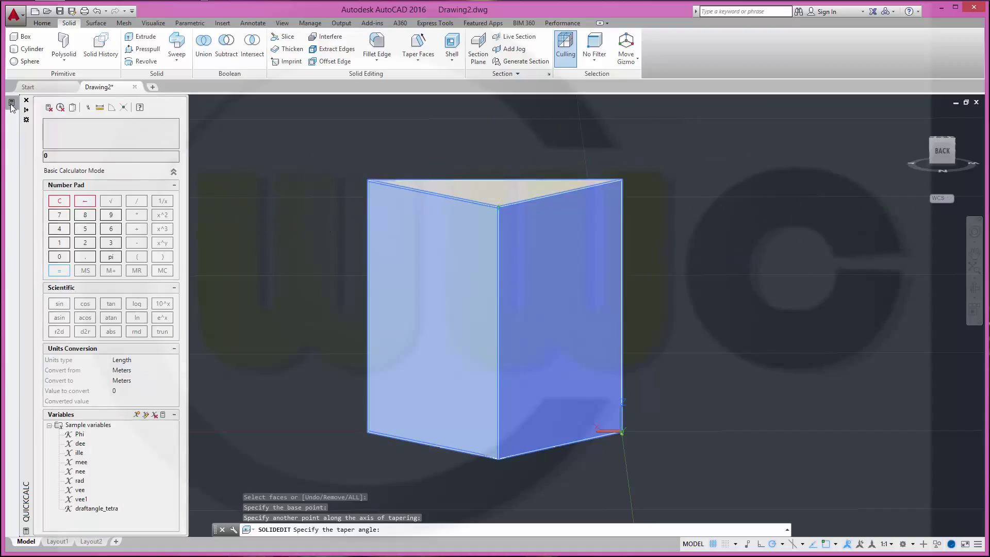
{"action": "right_click", "coordinate": [99, 509]}
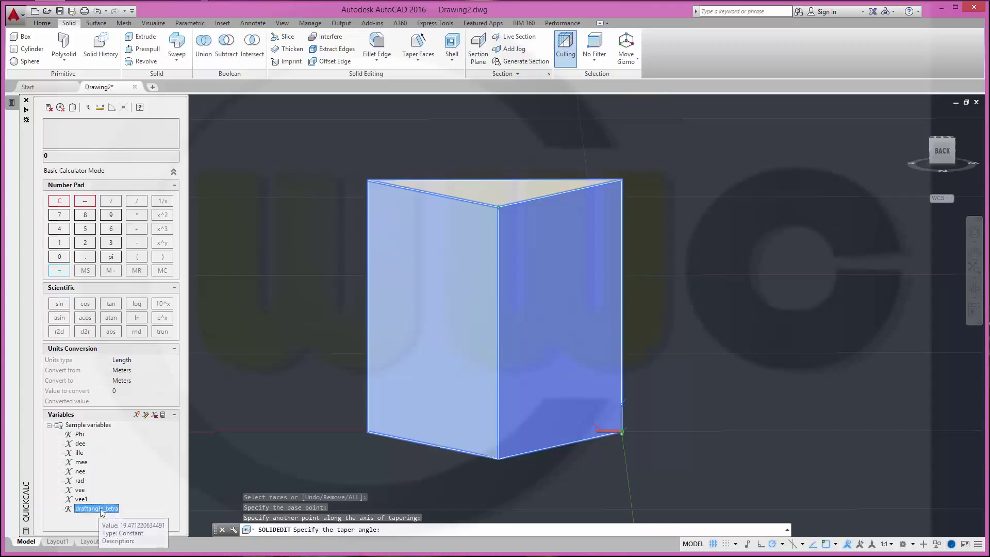
{"action": "left_click", "coordinate": [121, 522]}
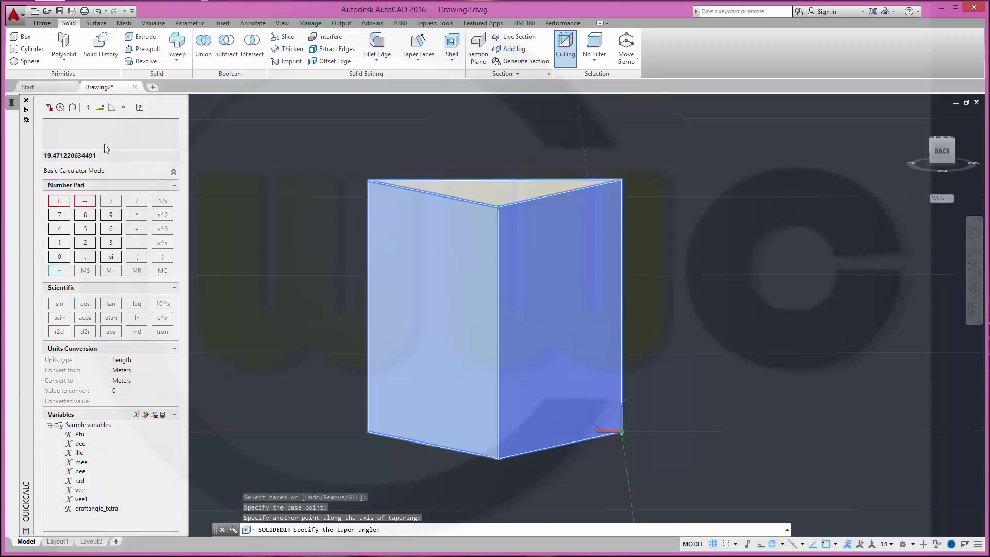
{"action": "left_click", "coordinate": [73, 107]}
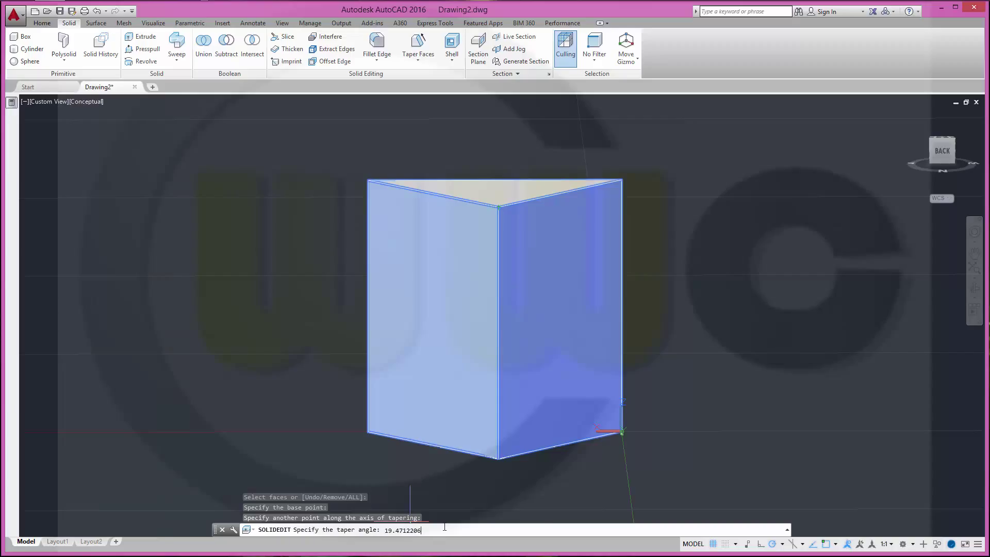
{"action": "key", "text": "Return"}
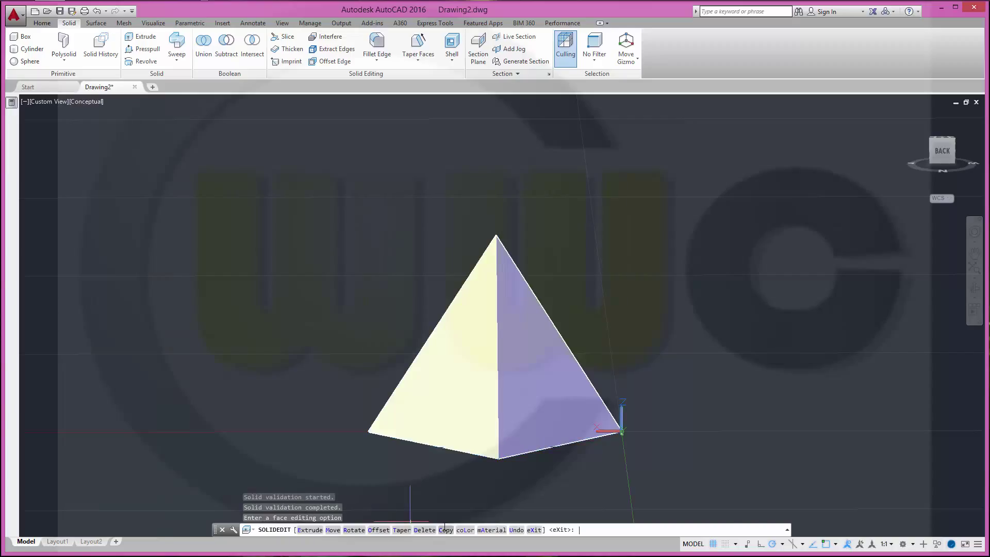
Exit SOLIDEDIT, recentre the tetrahedron in the view, and type ME to begin measuring
{"action": "right_click", "coordinate": [791, 492]}
{"action": "left_click", "coordinate": [791, 493]}
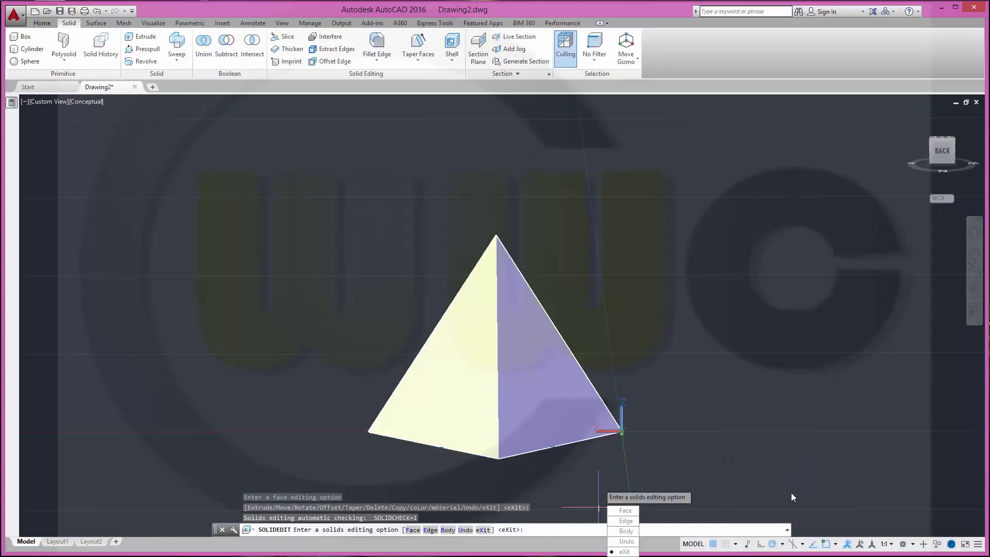
{"action": "key", "text": "Escape"}
{"action": "middle_click_drag", "start_coordinate": [630, 420], "coordinate": [538, 361]}
{"action": "middle_click_drag", "start_coordinate": [714, 214], "coordinate": [637, 267]}
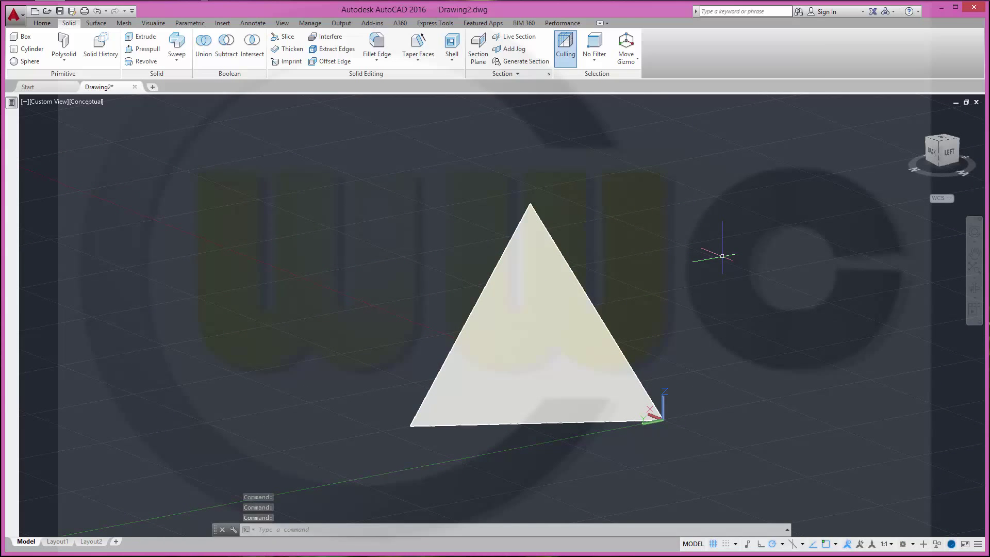
{"action": "type", "text": "ME"}
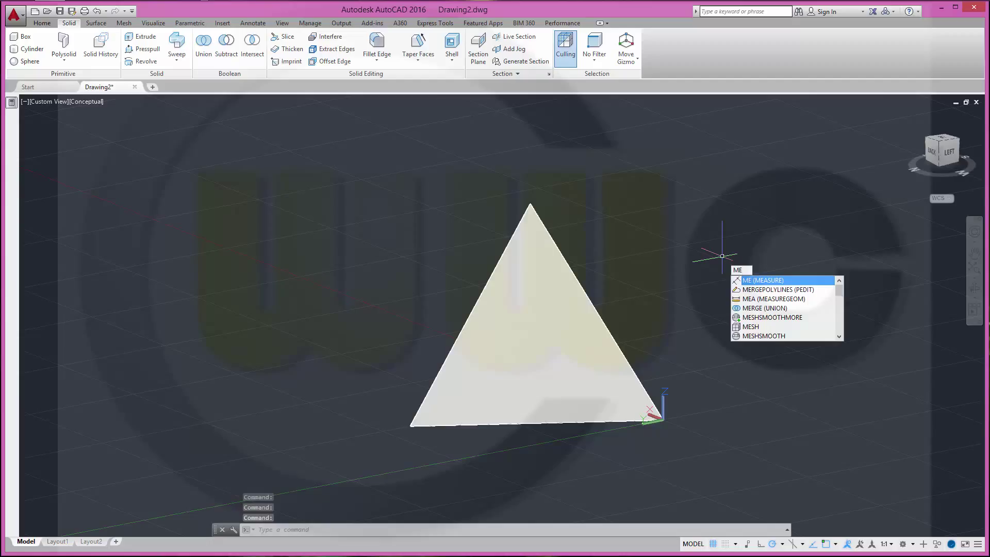
Measure the apex-to-base-corner distance as 100, then orbit the tetrahedron to show two faces
{"action": "left_click", "coordinate": [765, 299]}
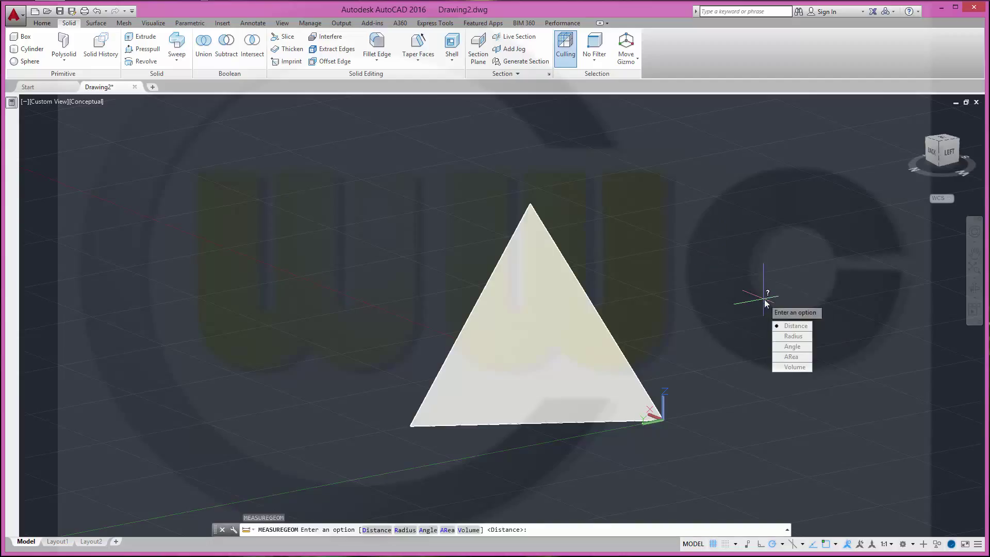
{"action": "left_click", "coordinate": [805, 326]}
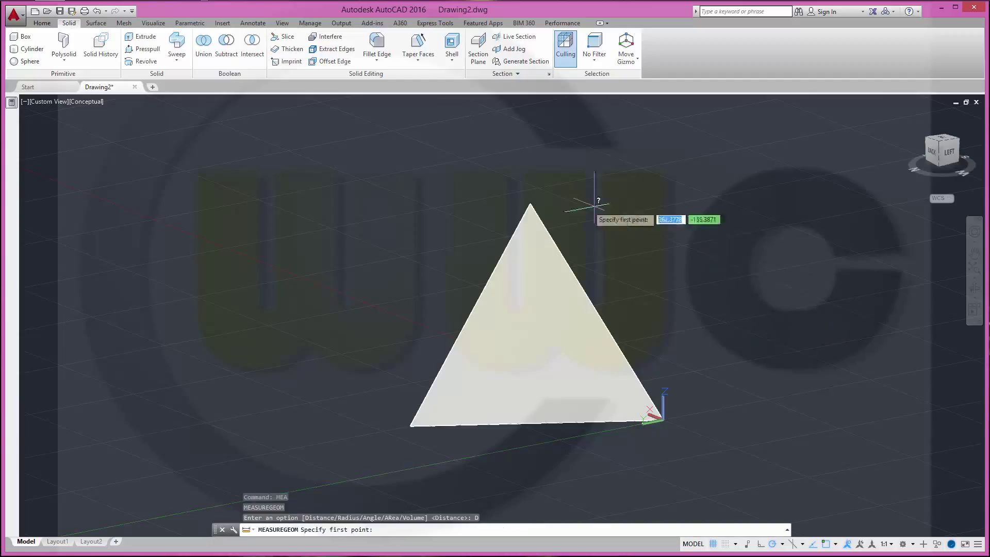
{"action": "left_click", "coordinate": [530, 204]}
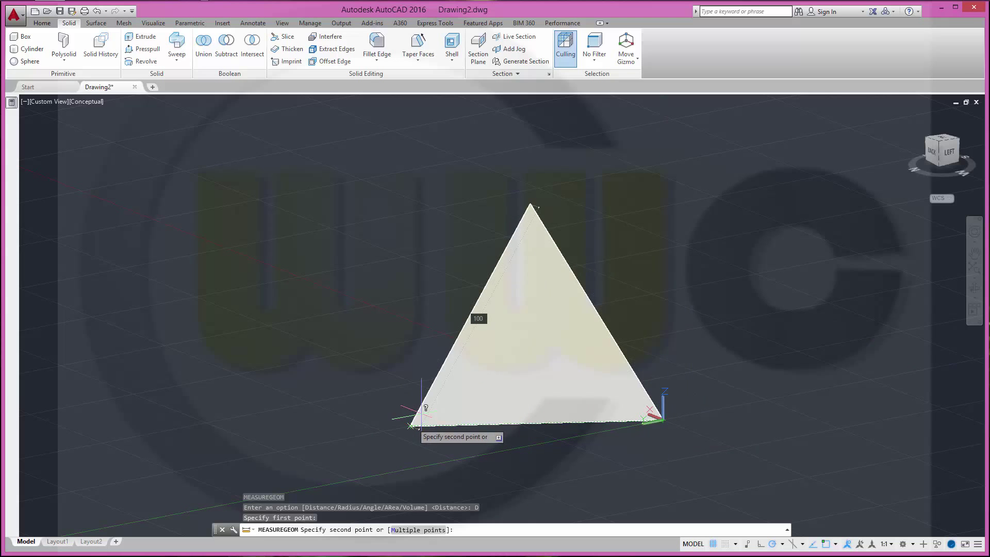
{"action": "key", "text": "Escape"}
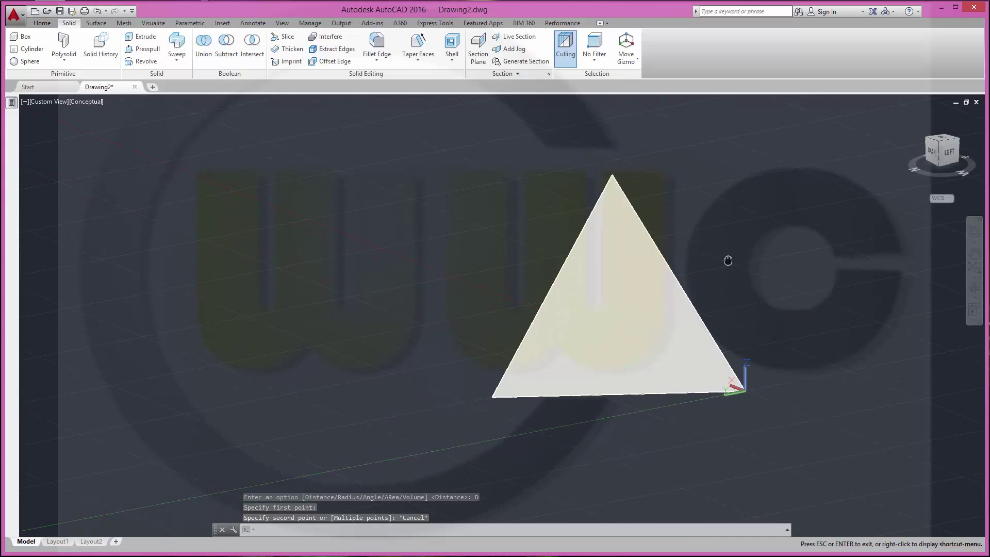
{"action": "mouse_move", "coordinate": [711, 274]}
{"action": "middle_mouse_down", "text": "shift"}
{"action": "mouse_move", "coordinate": [586, 270]}
{"action": "mouse_move", "coordinate": [574, 312]}
{"action": "middle_mouse_up", "text": "shift"}
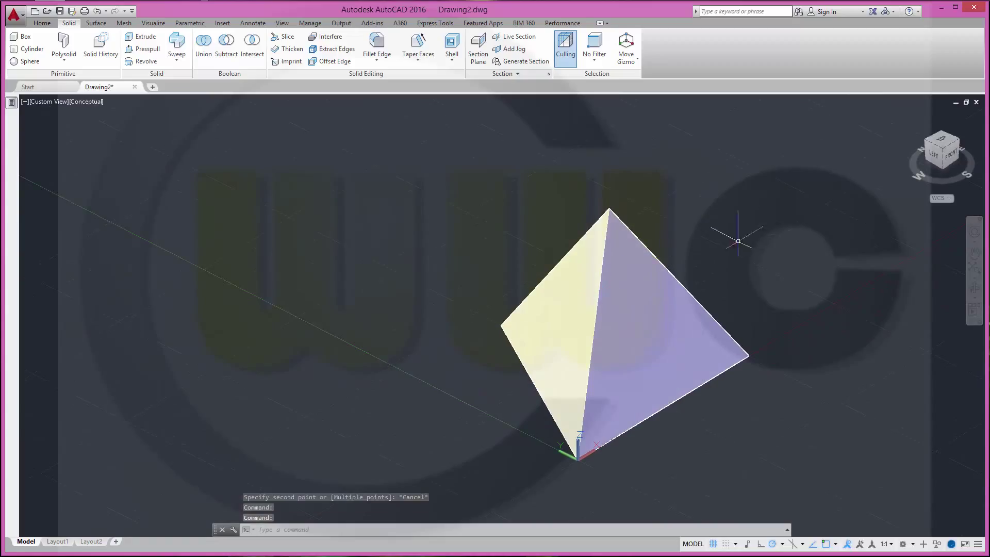